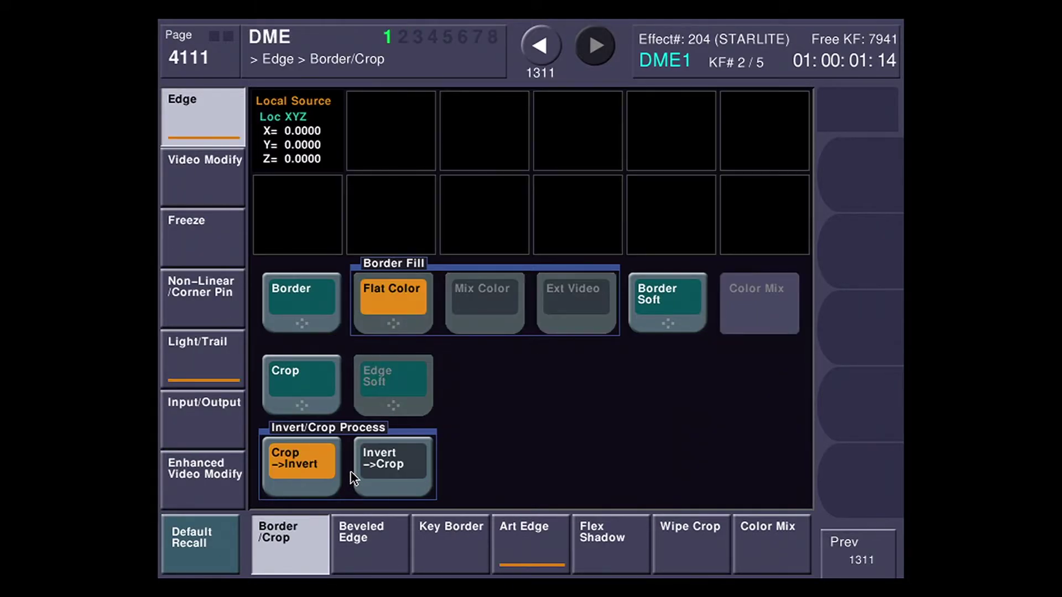
- Enable the Art Edge border and bring up its Edge Position parameters
click(540, 552)
click(293, 299)
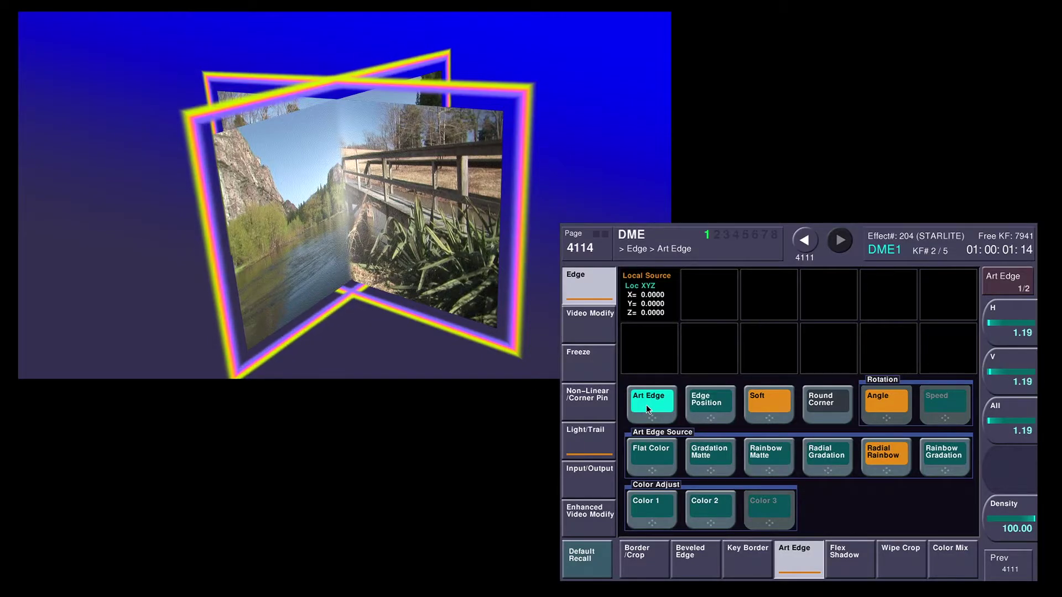
click(709, 409)
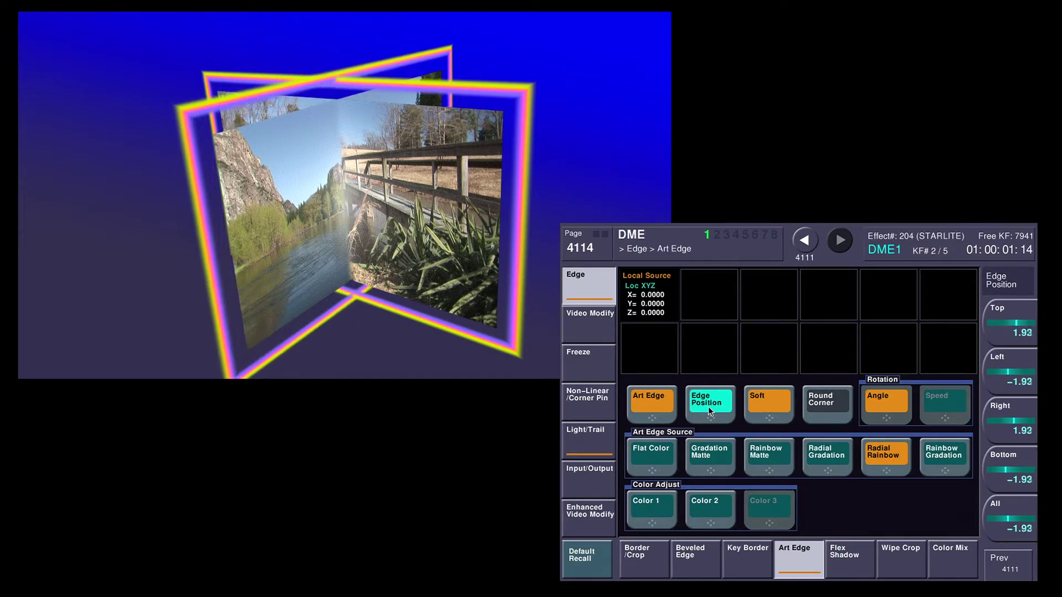
- Try Gradation Matte and Flat Color fills, settle on Radial Gradation, and thin the Edge Position
click(825, 458)
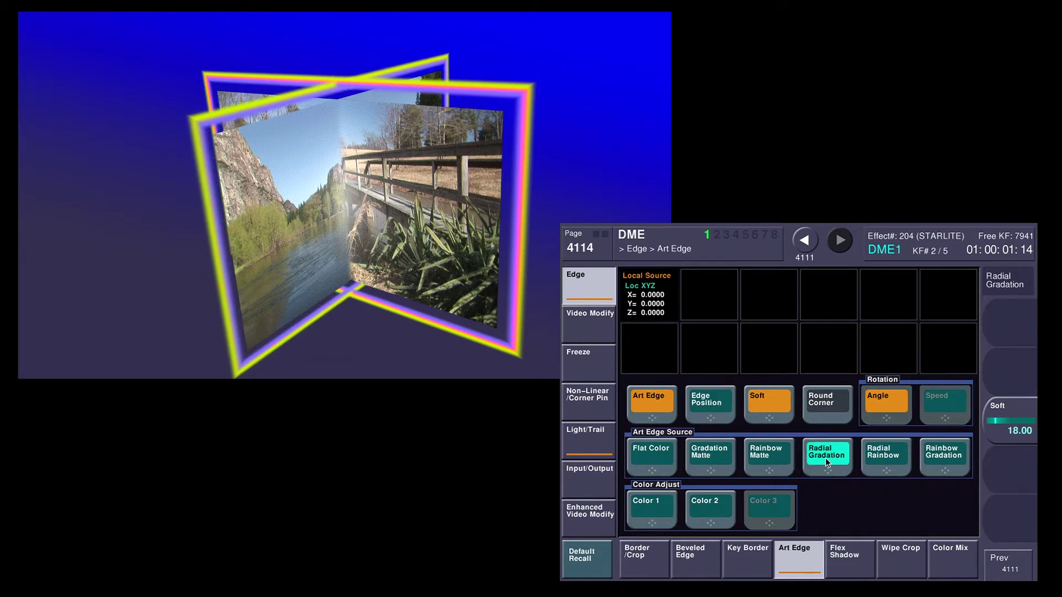
click(724, 458)
click(661, 459)
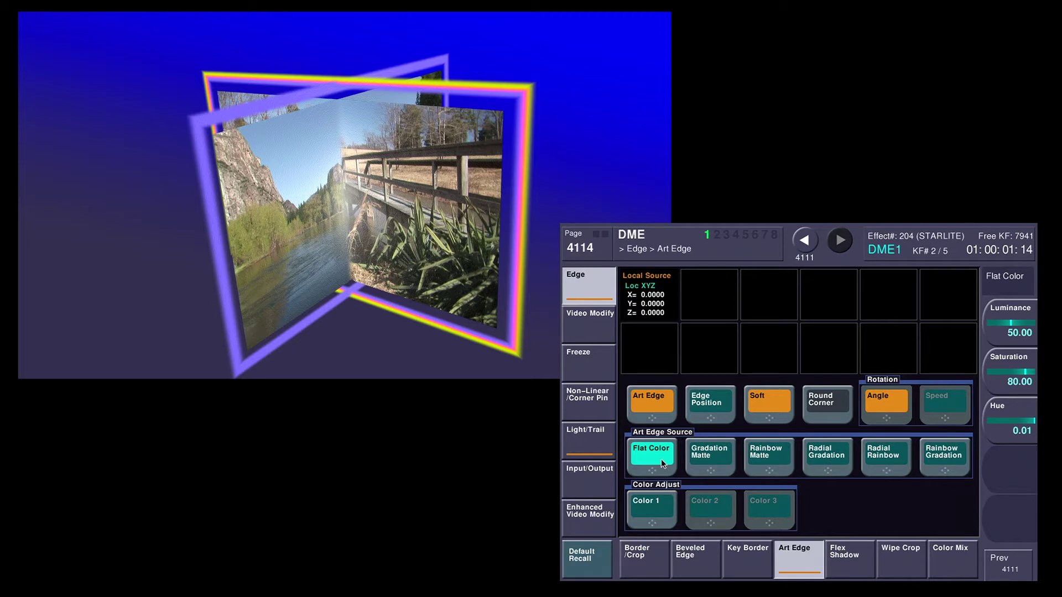
click(827, 459)
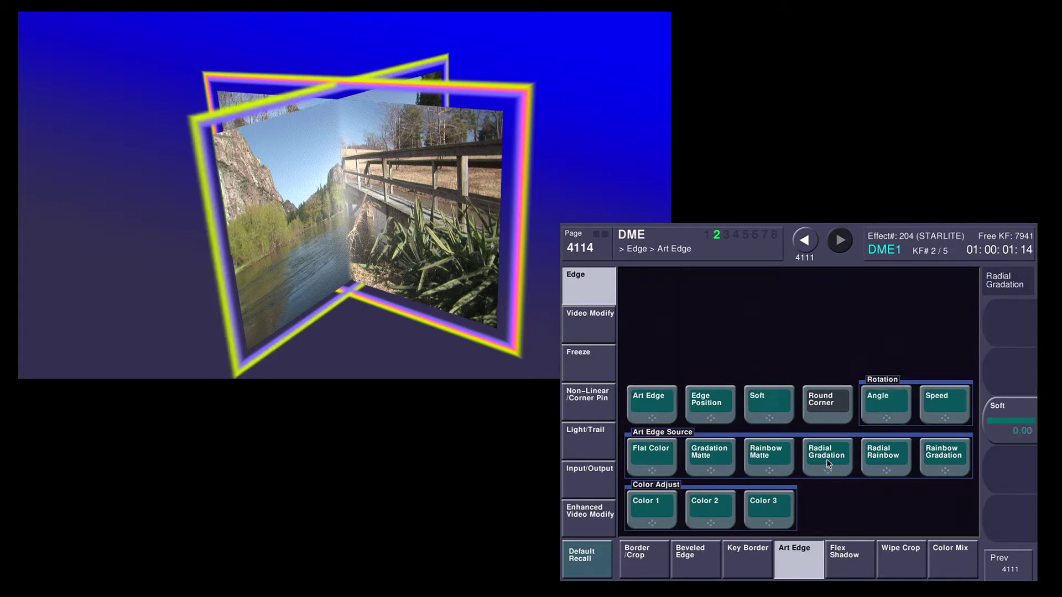
click(710, 409)
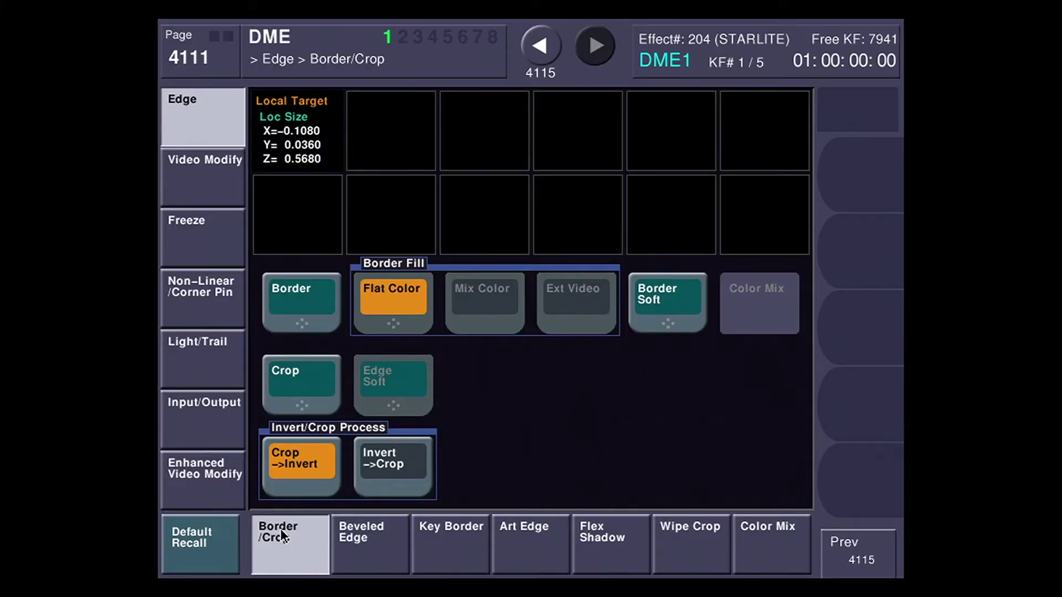
- Enable Flex Shadow on the Edge menu to drop a shadow behind the canyon picture
click(625, 555)
click(310, 315)
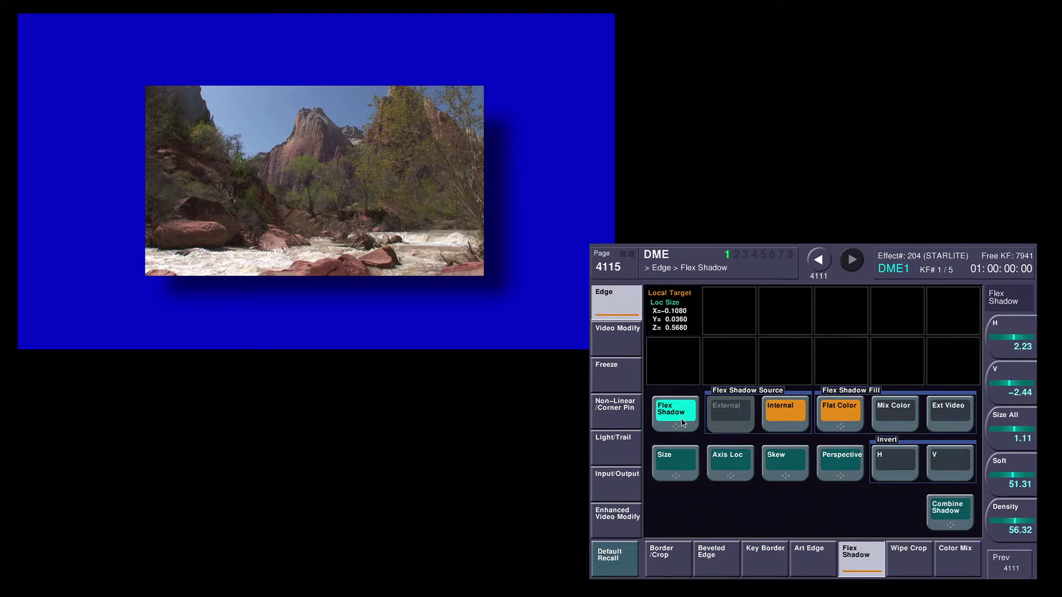
click(616, 490)
- Turn on the output Graphic, toggle Axis, Axis Name and Ch ID on and off, then return to Flex Shadow
click(677, 416)
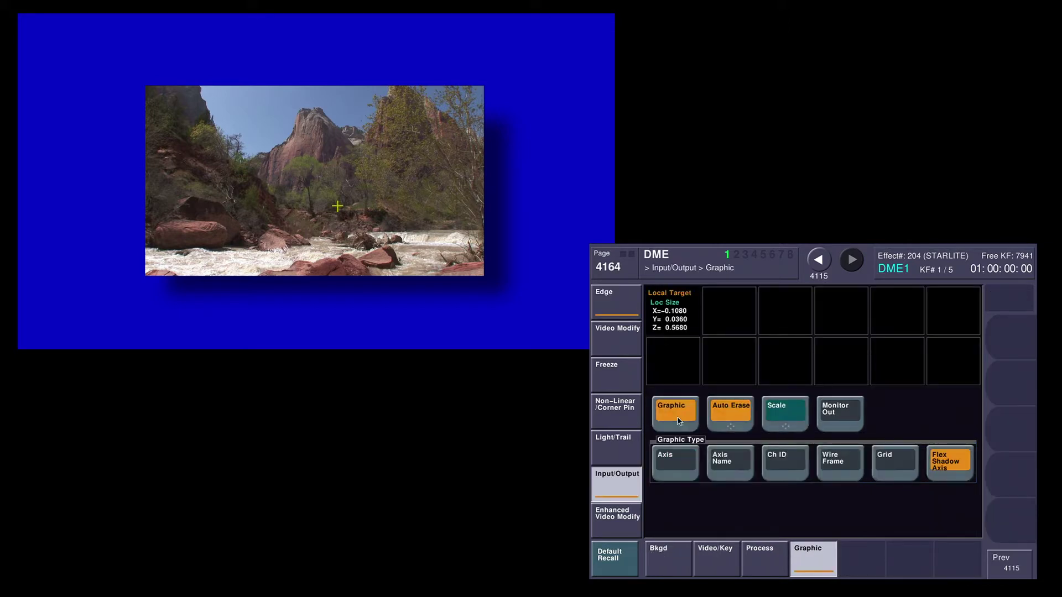
click(667, 469)
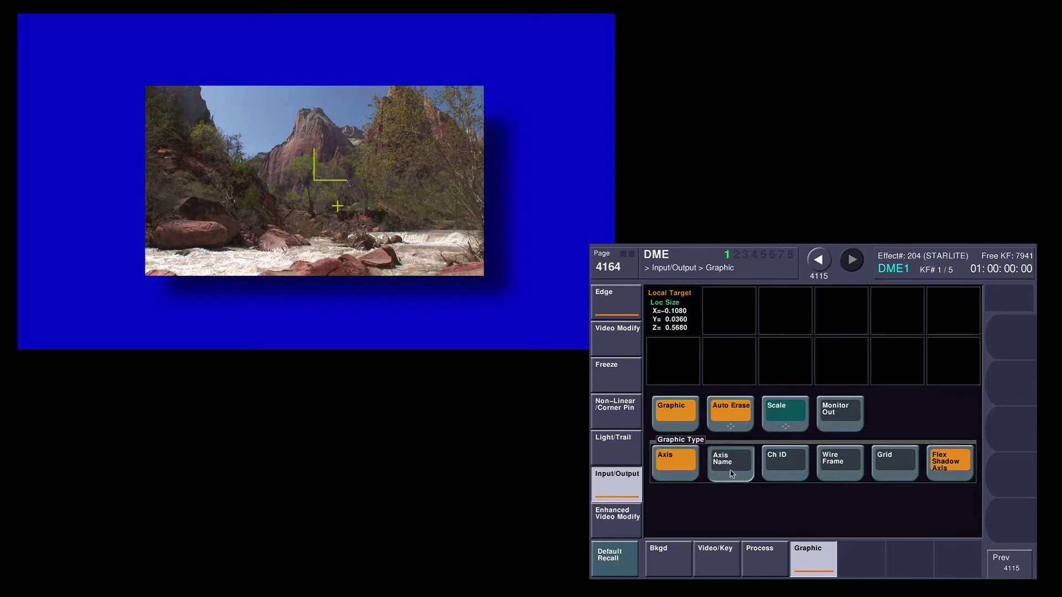
click(731, 474)
click(782, 462)
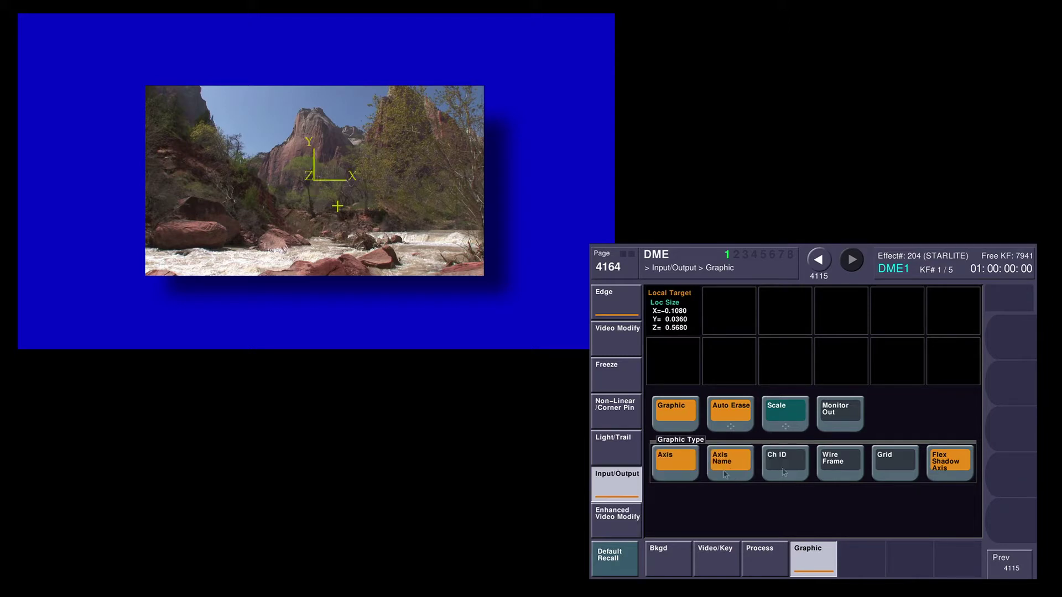
click(730, 464)
click(673, 479)
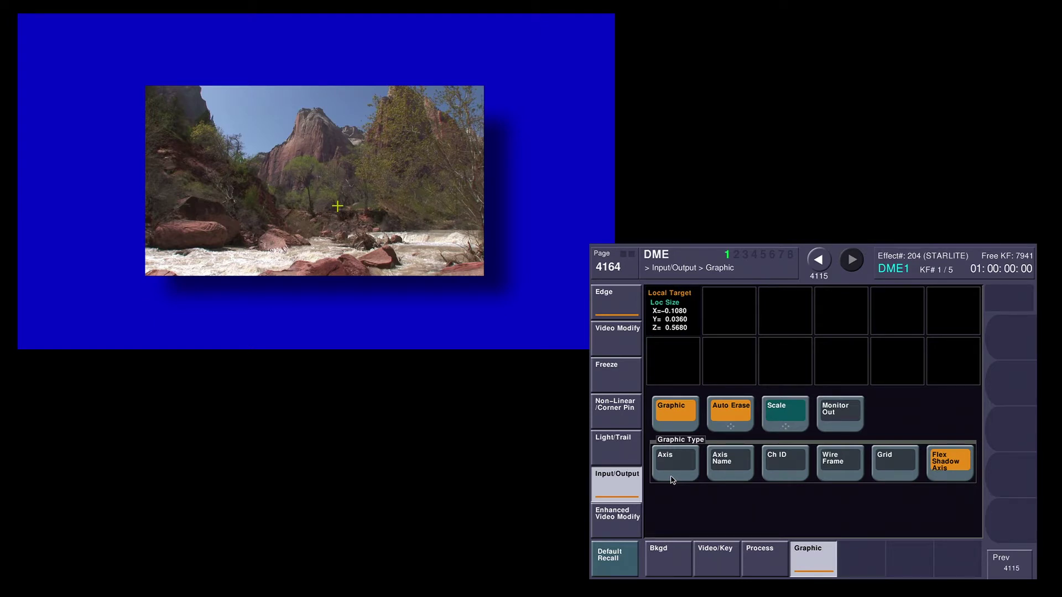
click(624, 307)
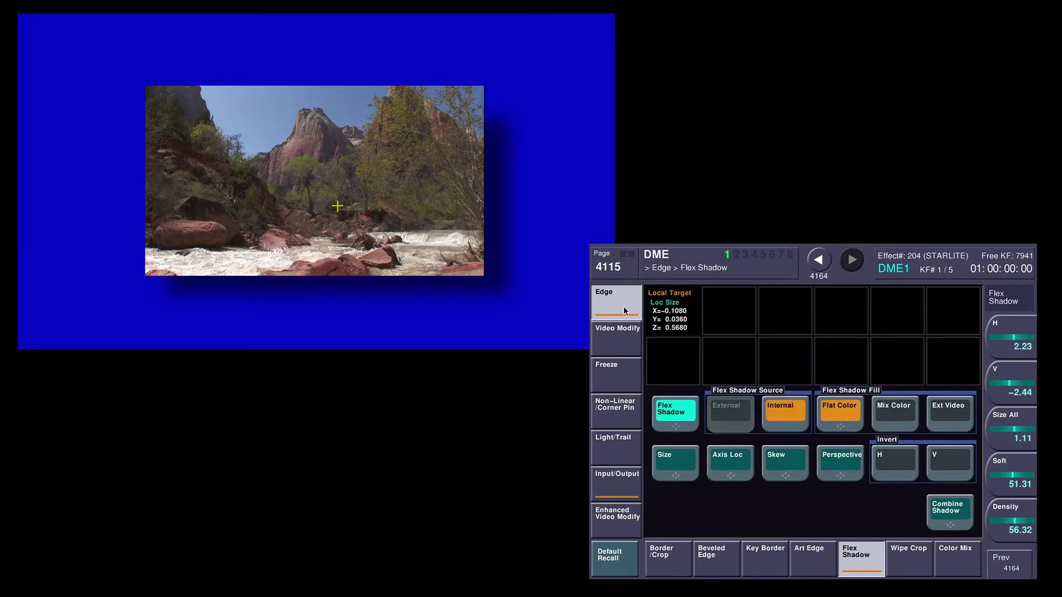
- Step through the flex shadow parameter pages and set Skew H to about 35
click(730, 469)
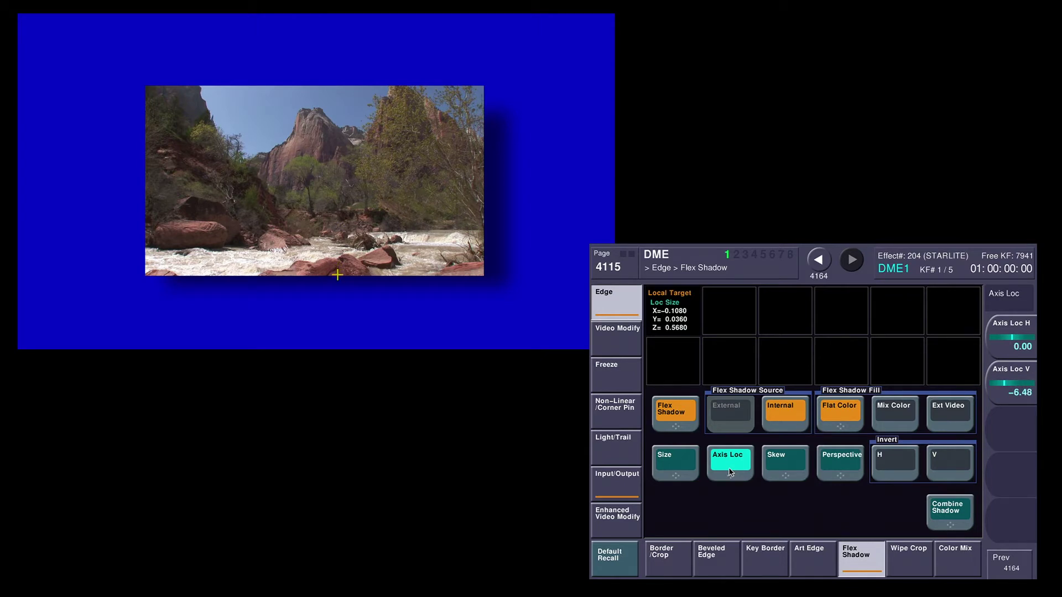
click(836, 474)
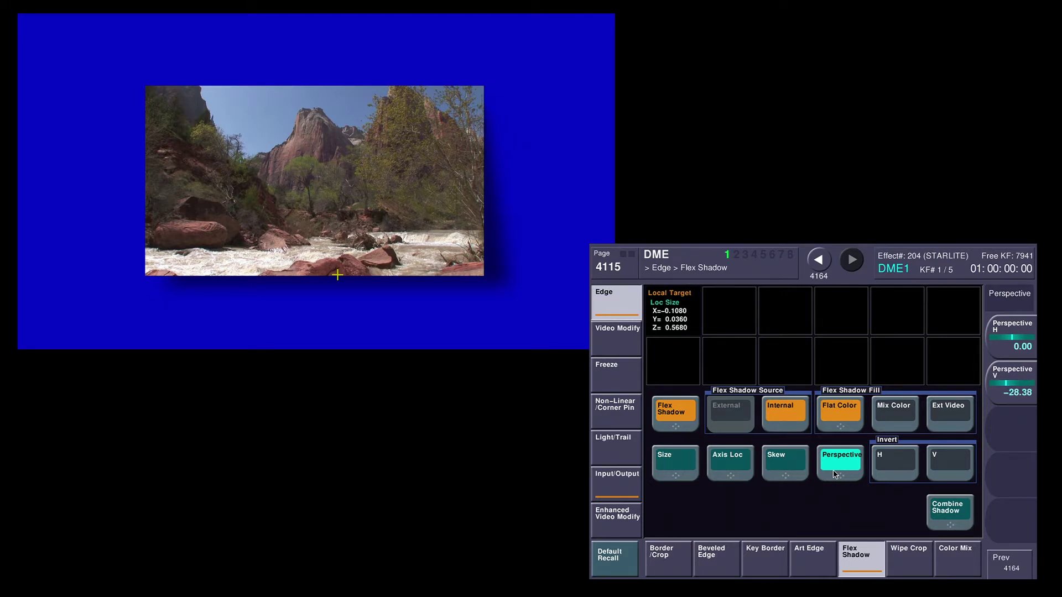
click(782, 473)
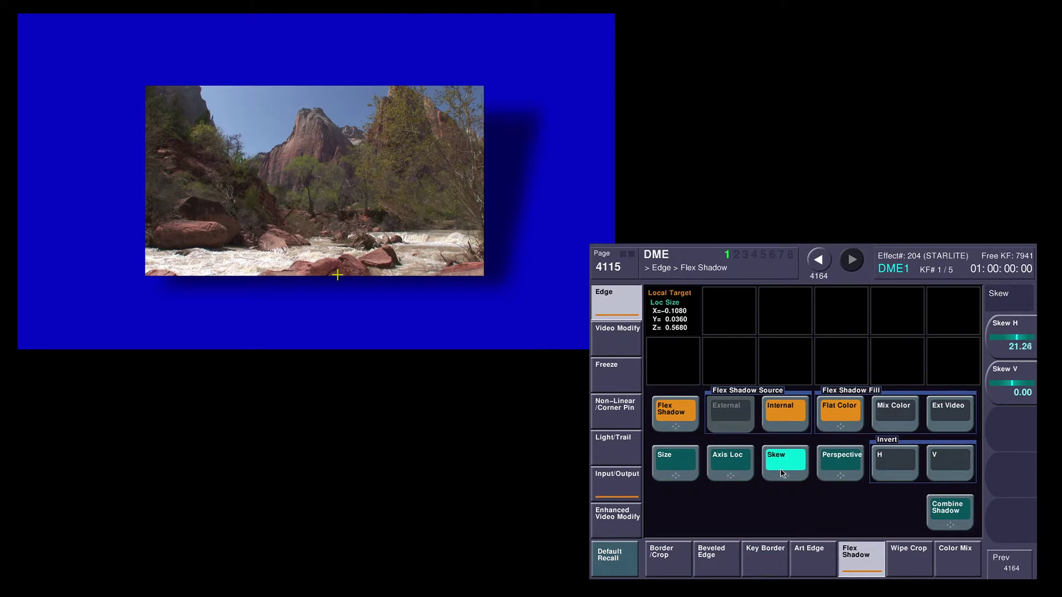
click(674, 470)
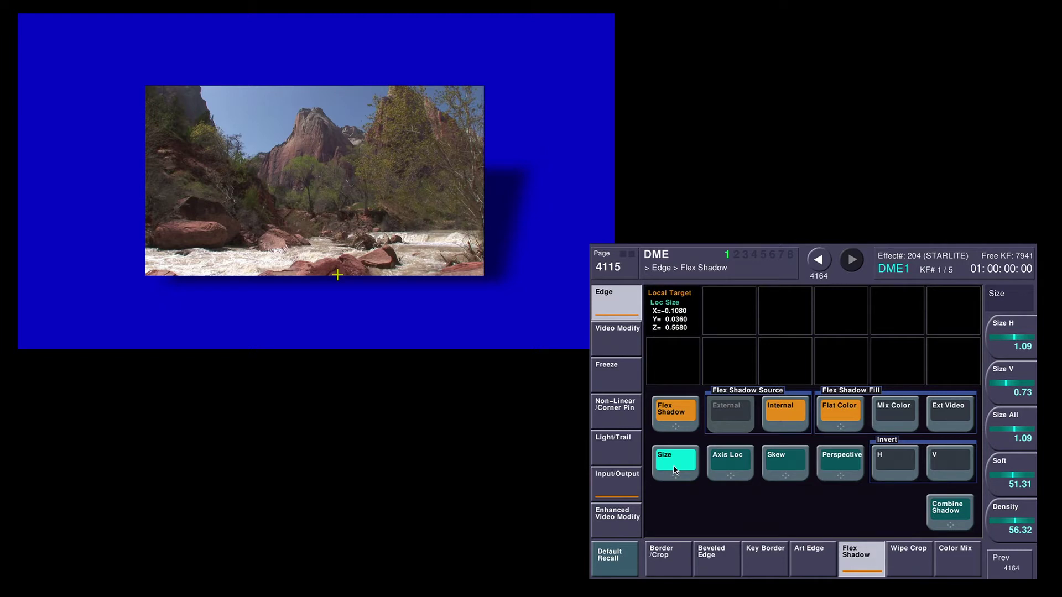
click(842, 464)
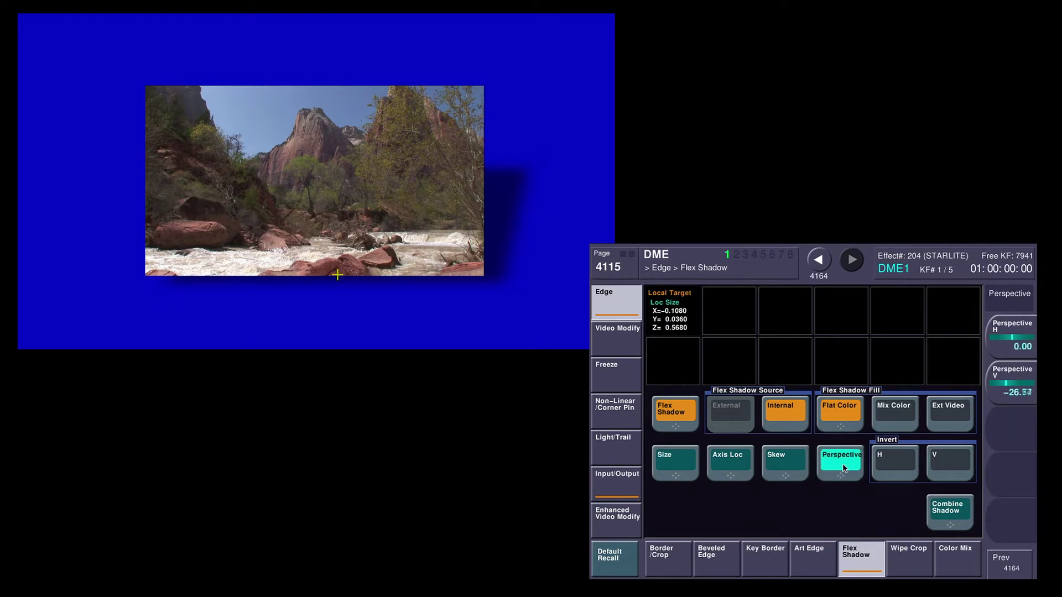
click(789, 467)
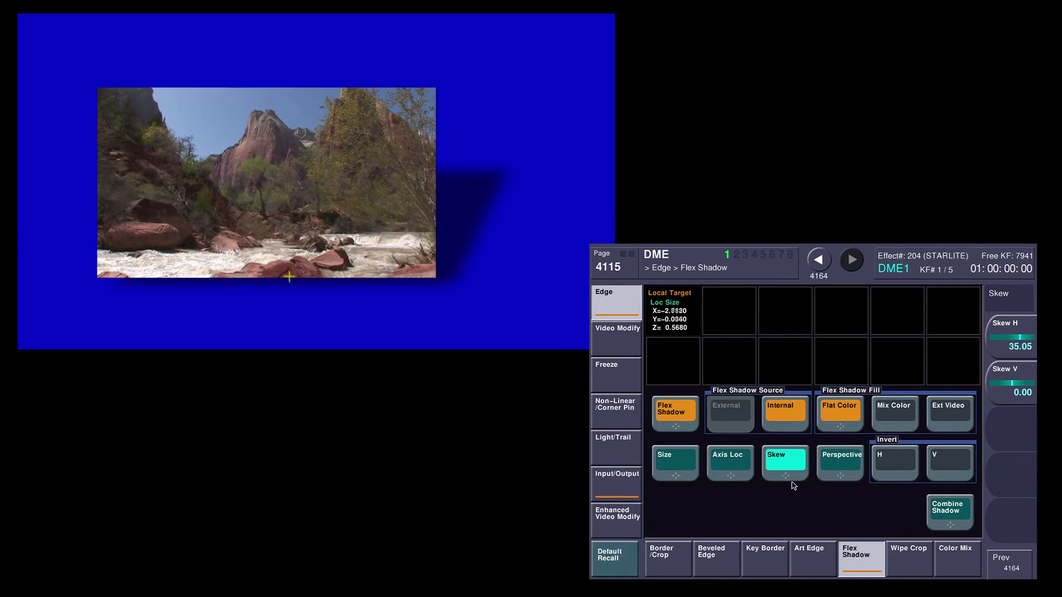
- Toggle the Flex Shadow Axis graphic overlay on and back off
click(616, 482)
click(675, 419)
click(676, 419)
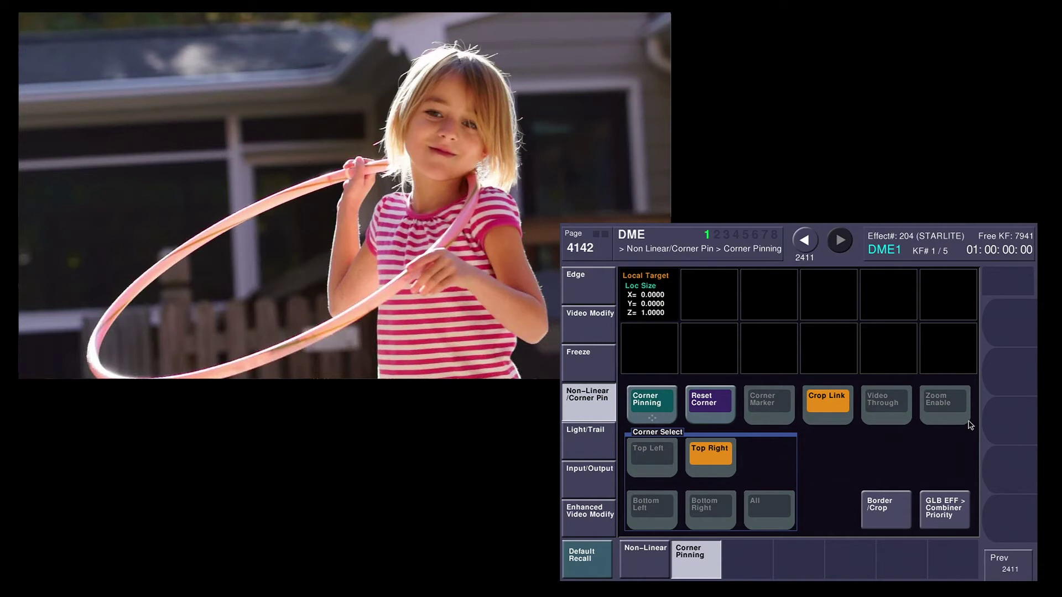
- Reopen Corner Pinning page 4142 with the girl hula-hoop clip on screen
click(595, 408)
- Enable Corner Pinning and Corner Marker, and pin the top-left corner to the billboard
click(693, 568)
click(652, 404)
click(648, 464)
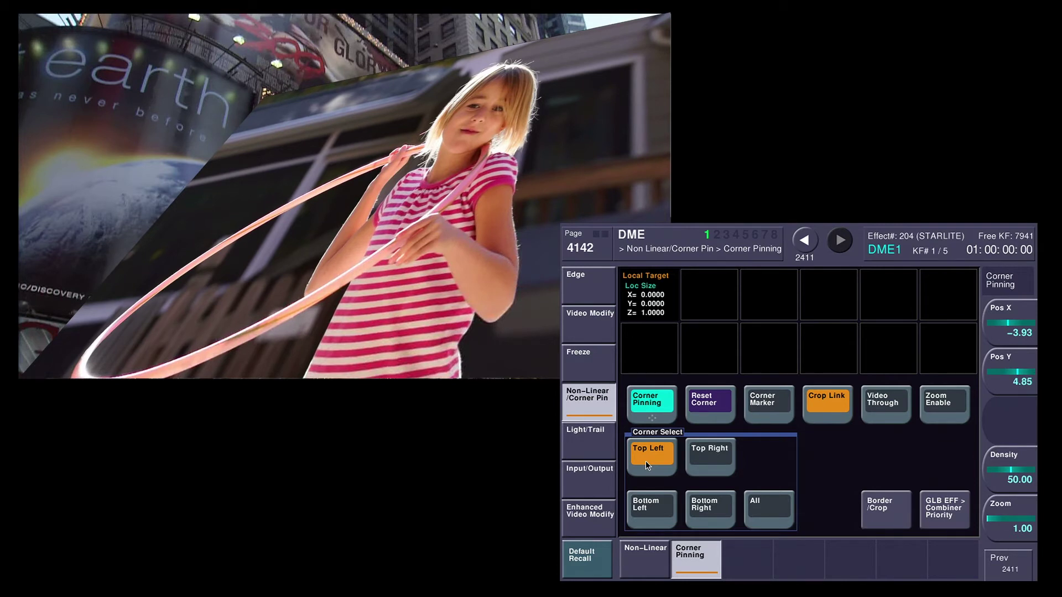
click(775, 399)
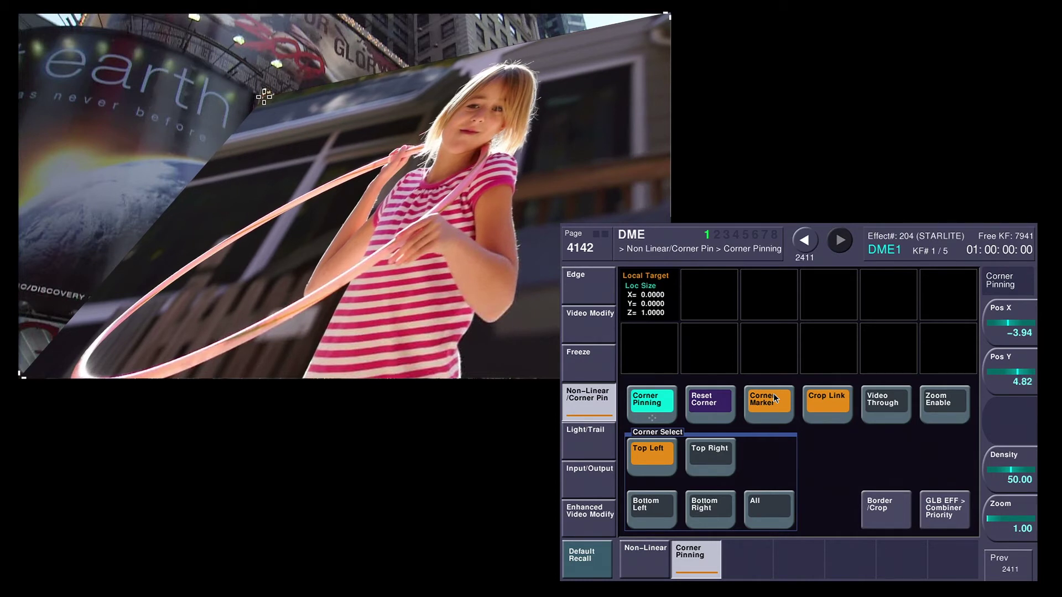
- Pin the other three corners, top-right at X 0.47, Y 2.42, aligning with Video Through
click(646, 513)
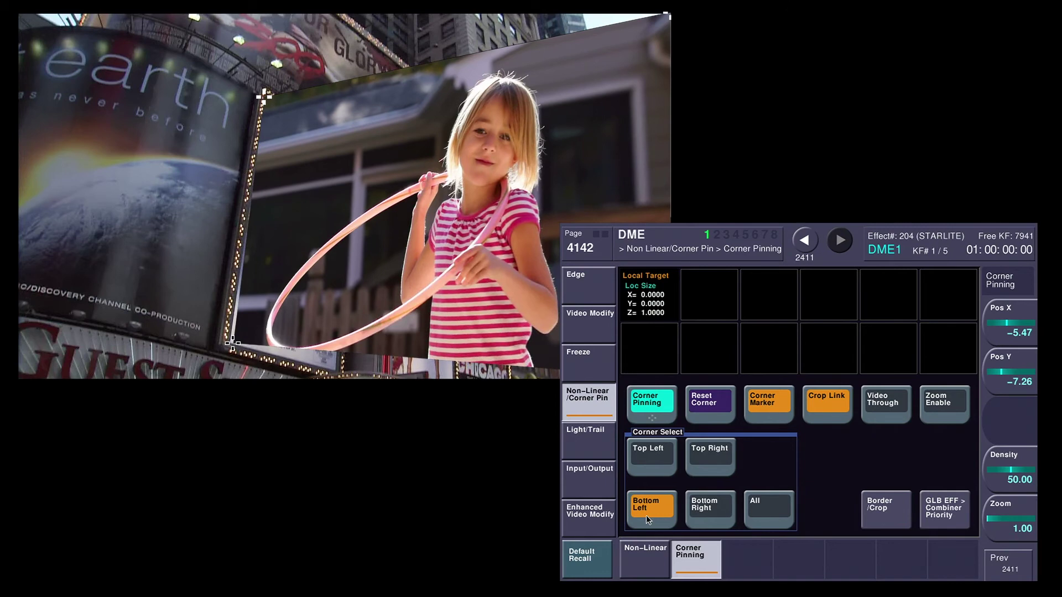
click(709, 464)
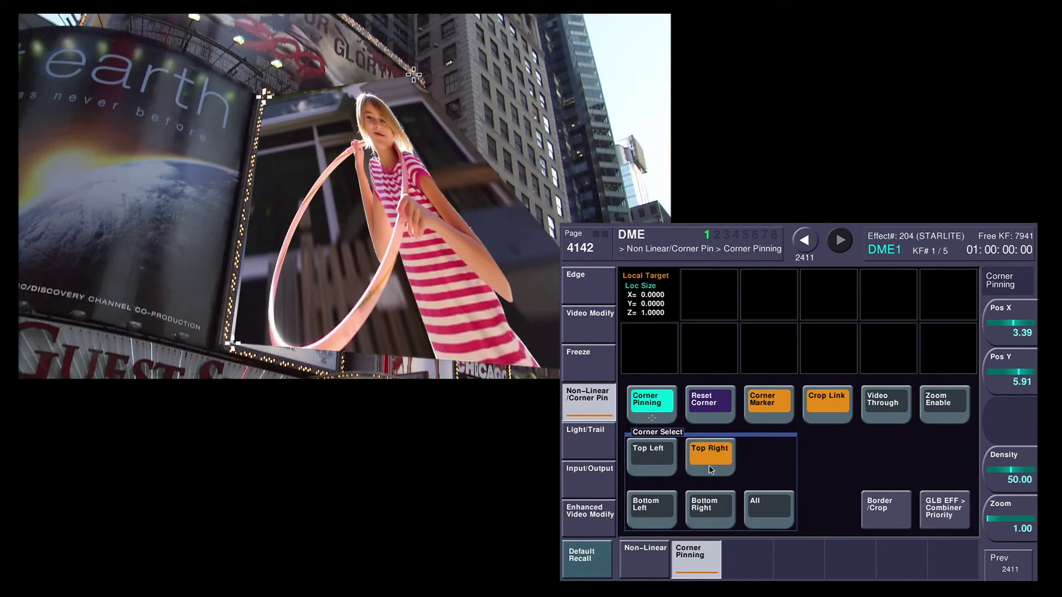
click(707, 513)
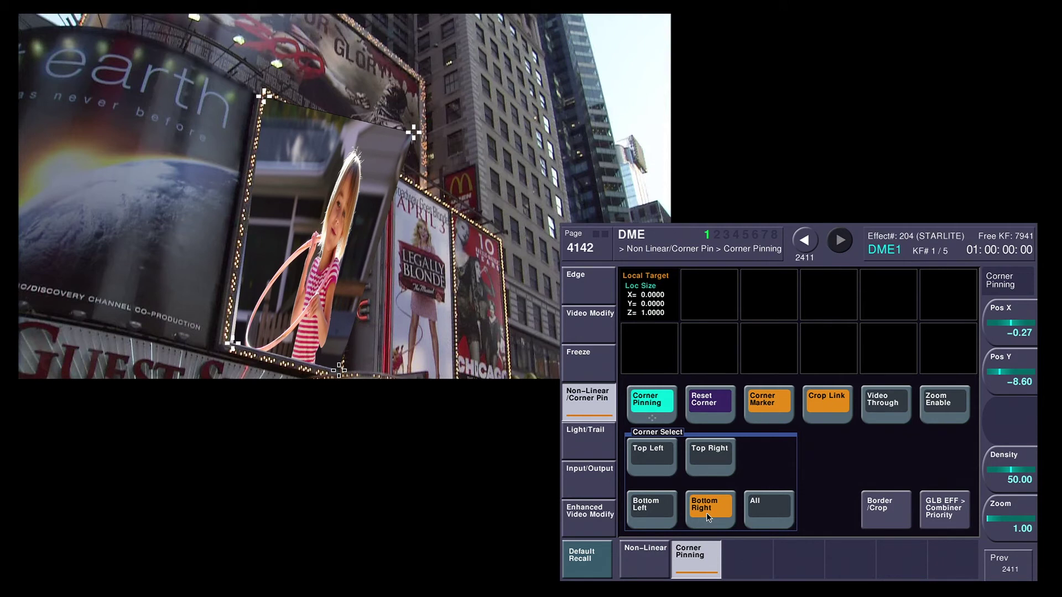
click(713, 462)
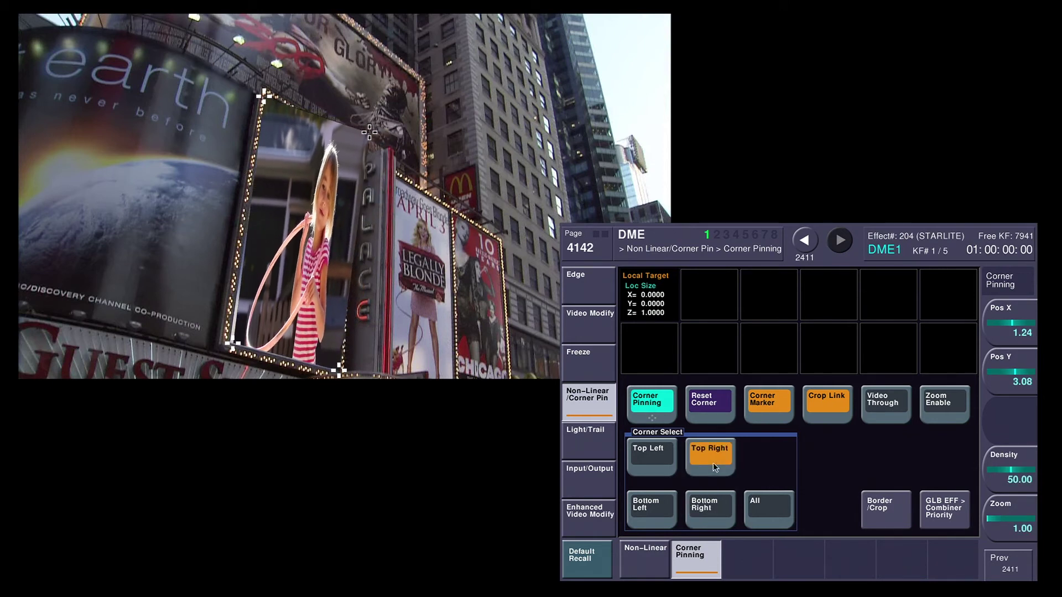
click(883, 404)
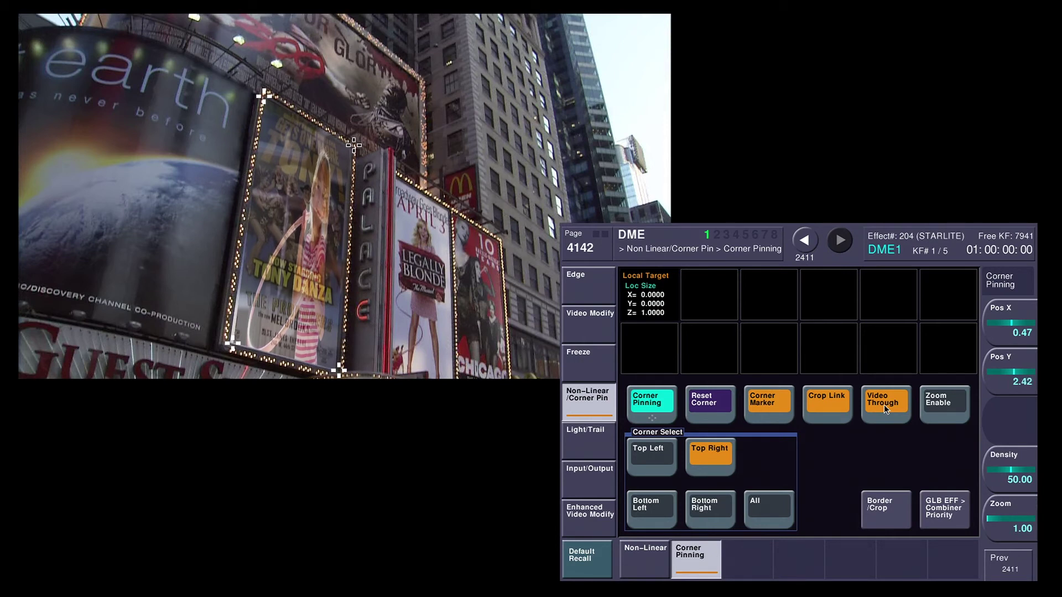
click(884, 404)
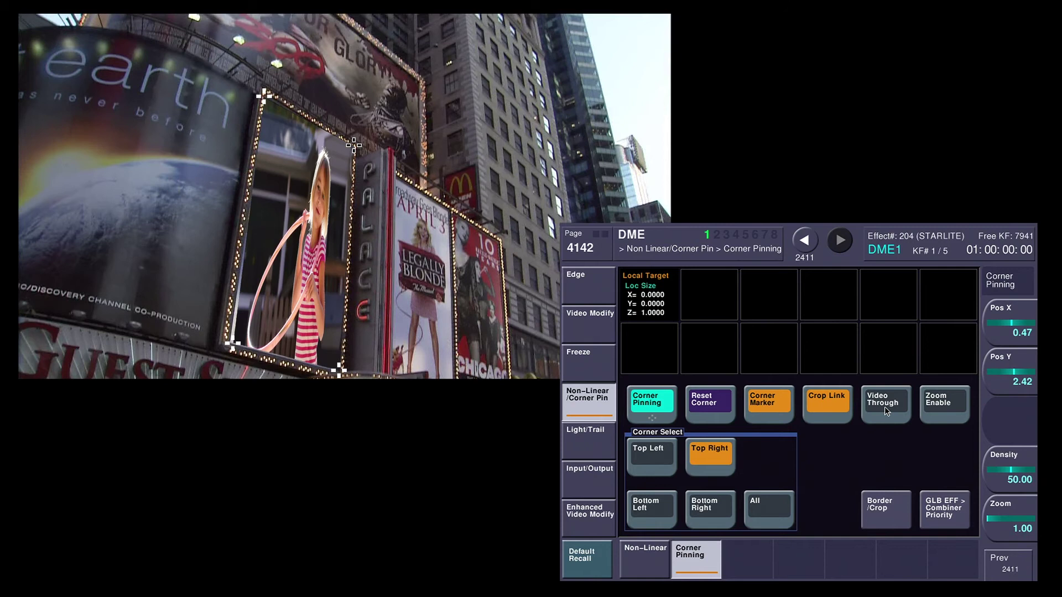
- Hide the corner markers and fine-tune all four corners, bottom-right ending at X -0.31, Y -8.70
click(772, 415)
click(654, 455)
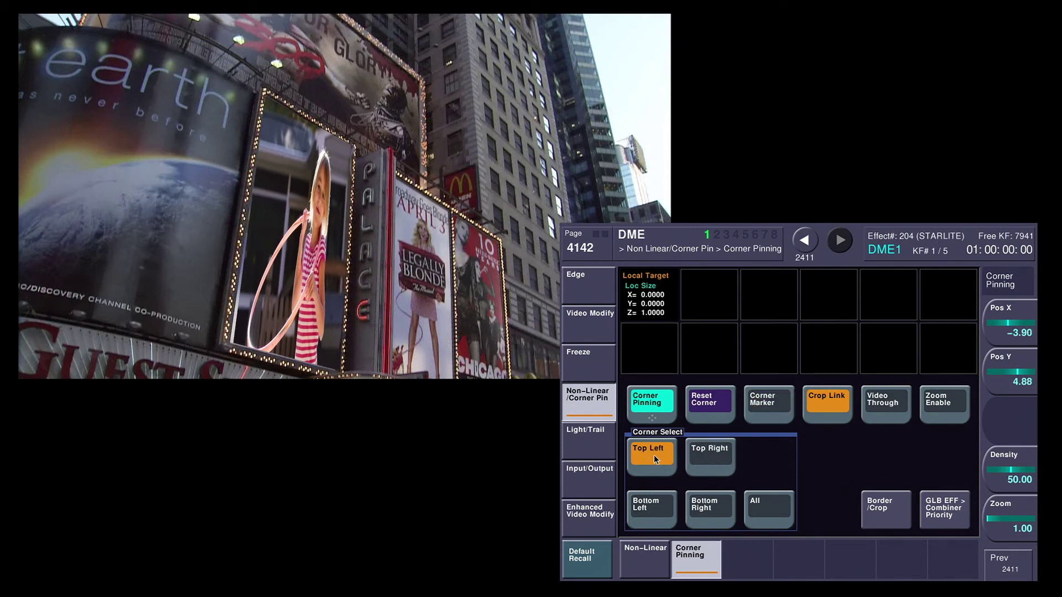
click(716, 461)
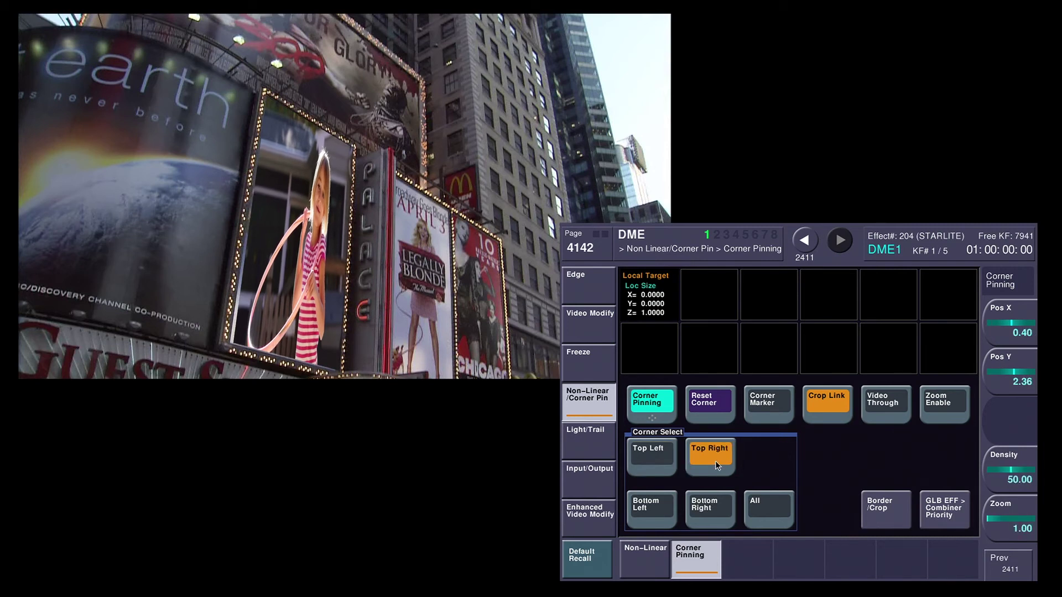
click(648, 507)
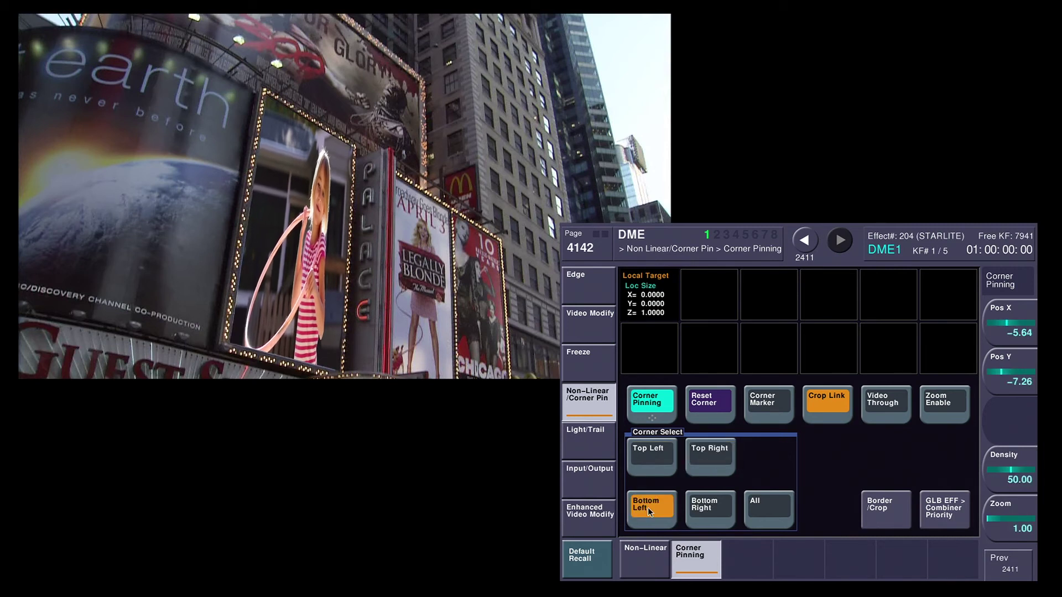
click(706, 520)
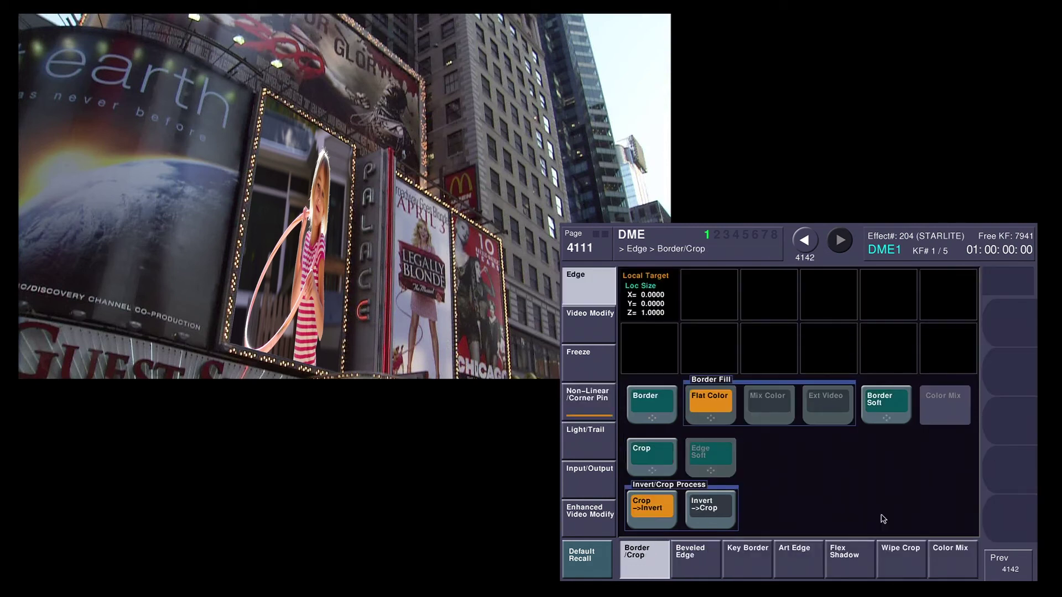
- Crop the clip to Top 9.00, Left -1.65, Right 10.79, Bottom -9.00, then return to page 4142
click(661, 463)
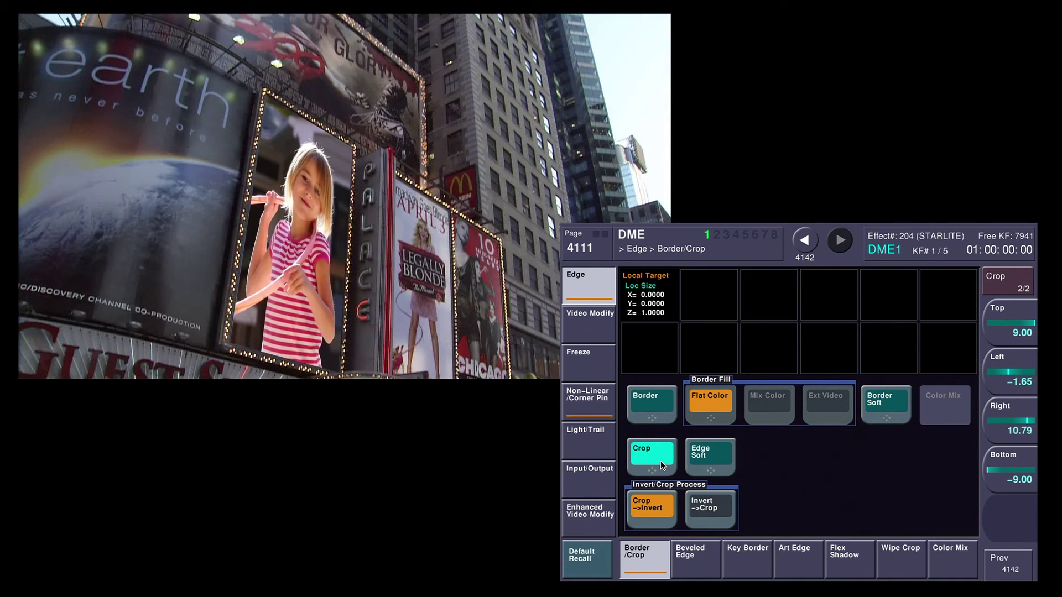
click(806, 243)
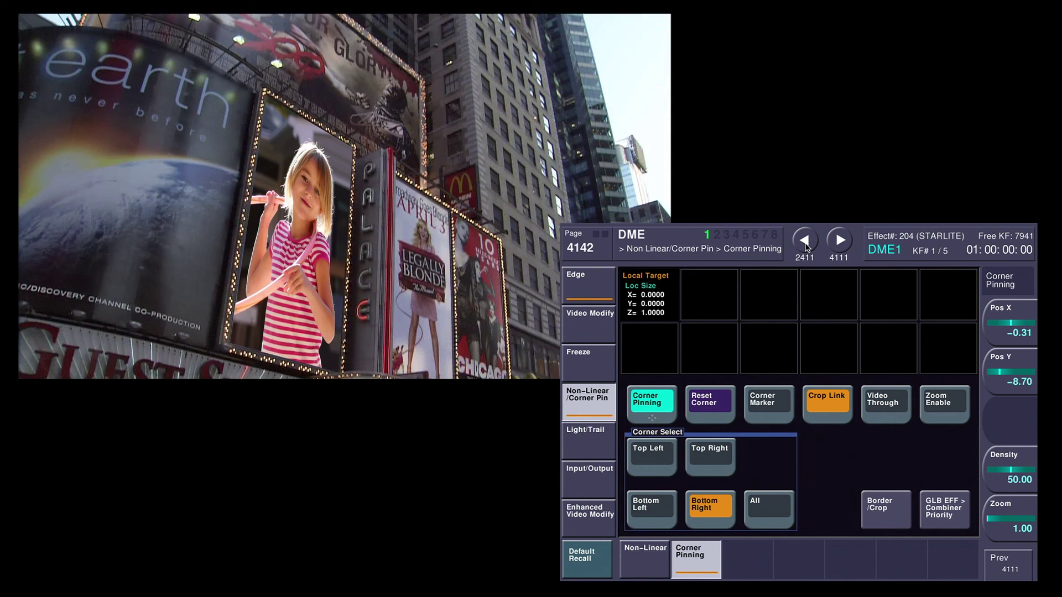
- Enable Zoom for the corner-pinned hula-hoop clip on the Corner Pinning page
click(941, 401)
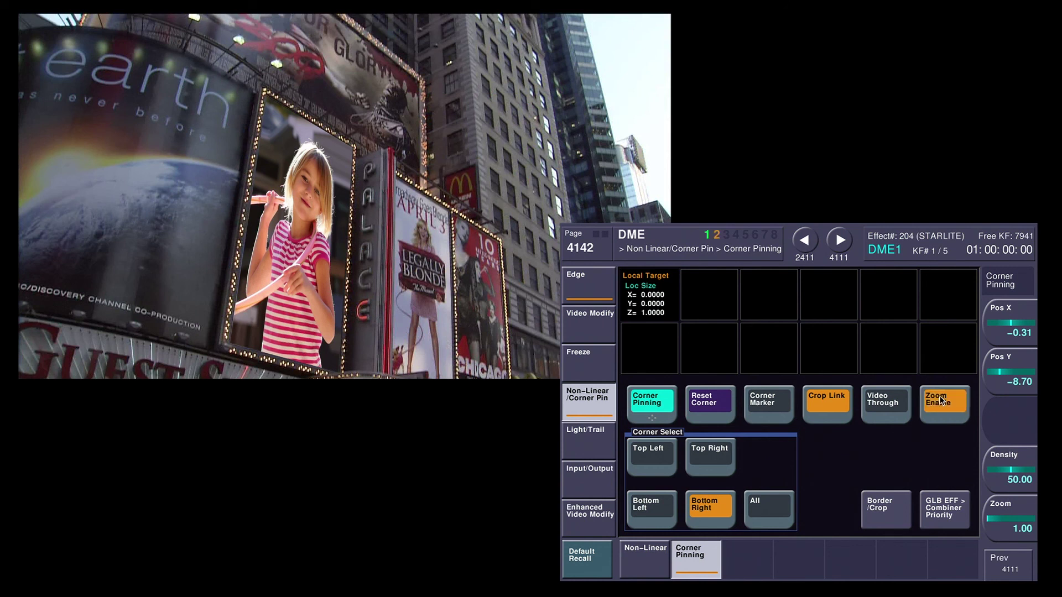